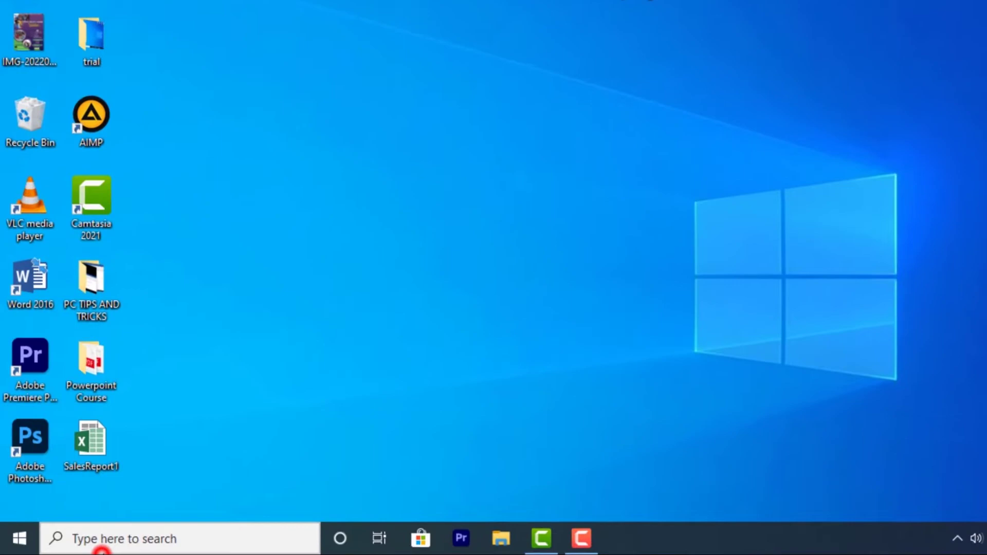
- Search for 'word', launch Word 2016, and create a new blank document
type("word")
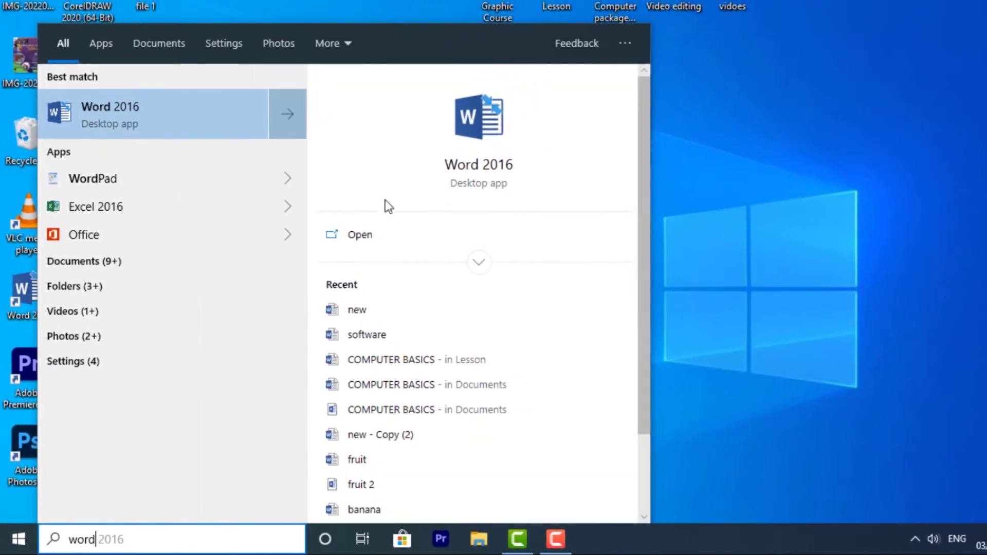
left_click(364, 231)
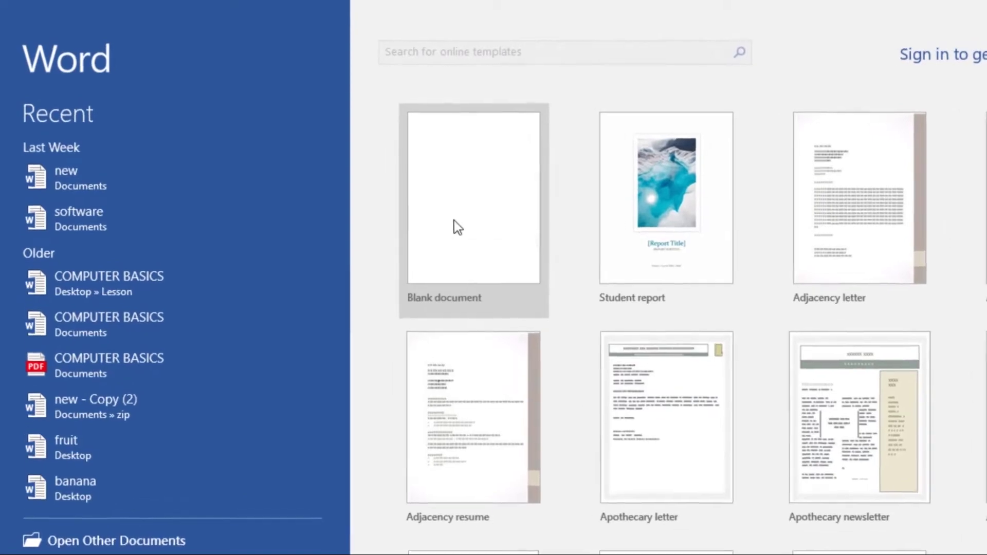
left_click(457, 227)
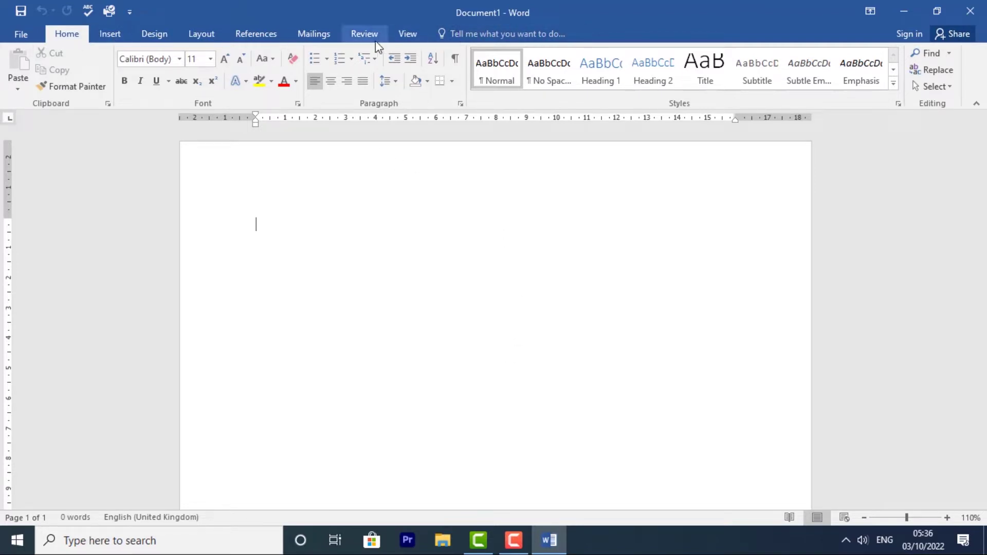
left_click(116, 37)
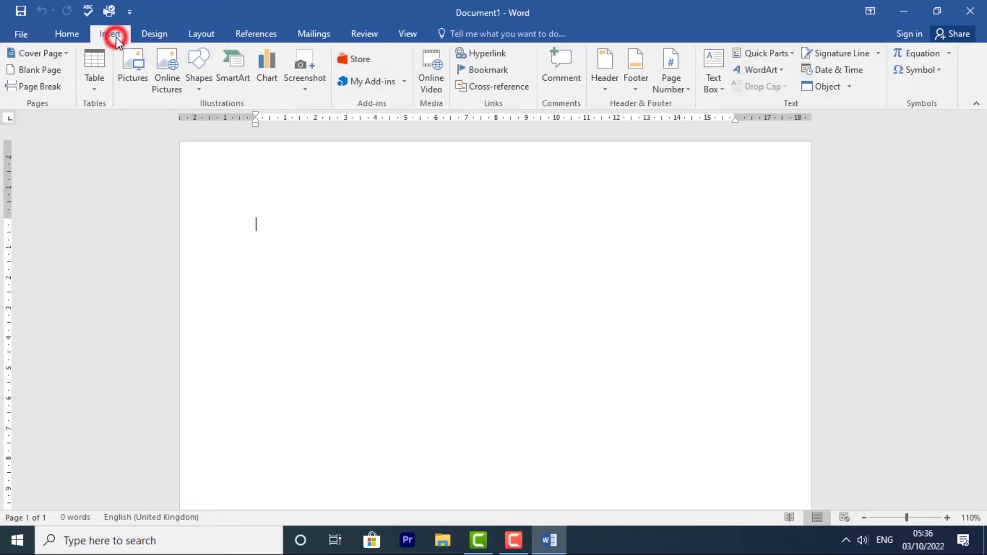
left_click(154, 34)
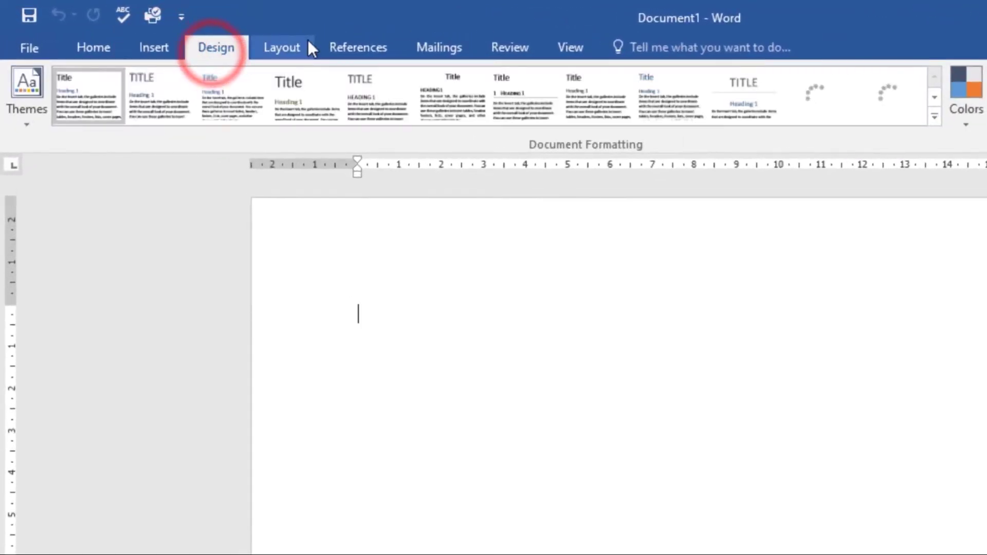
left_click(309, 45)
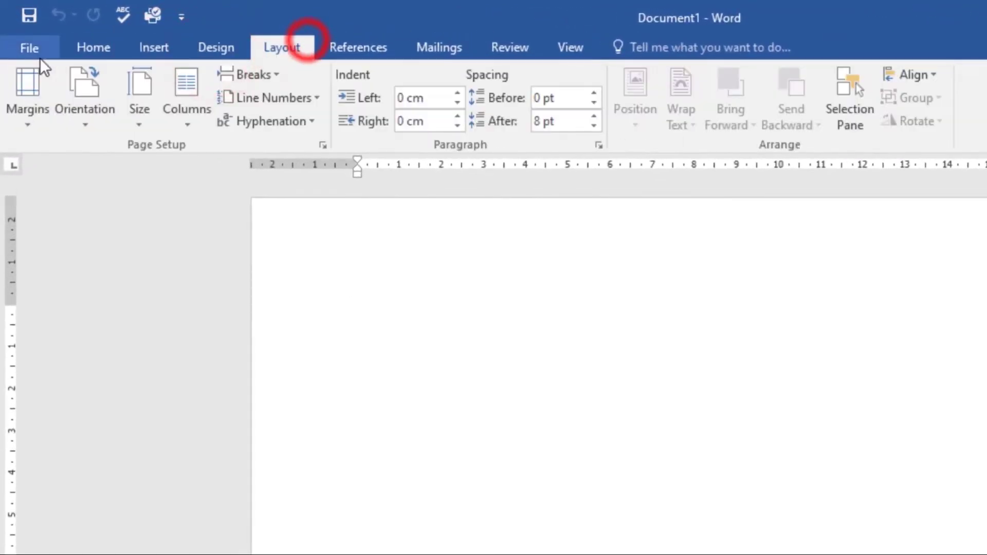
left_click(104, 43)
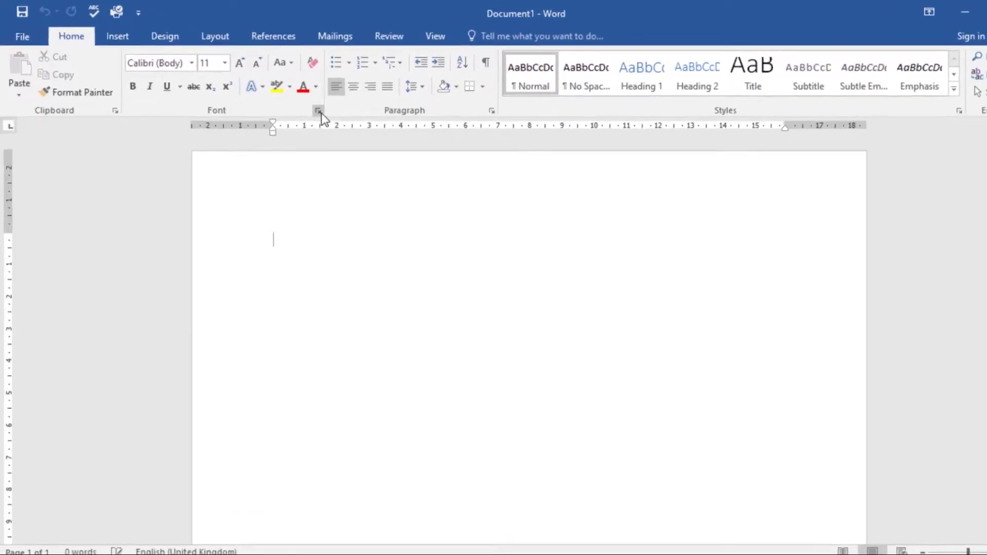
left_click(319, 110)
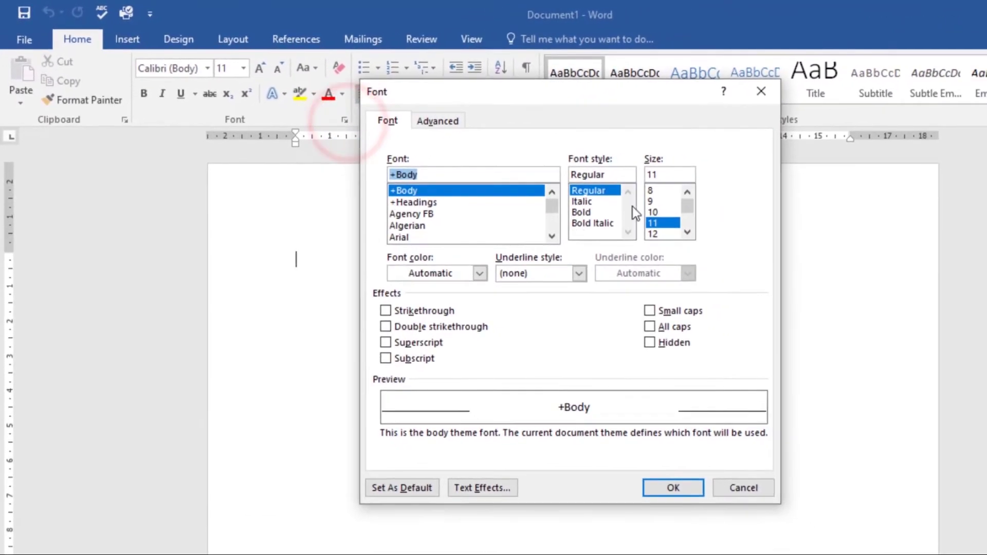
left_click(755, 489)
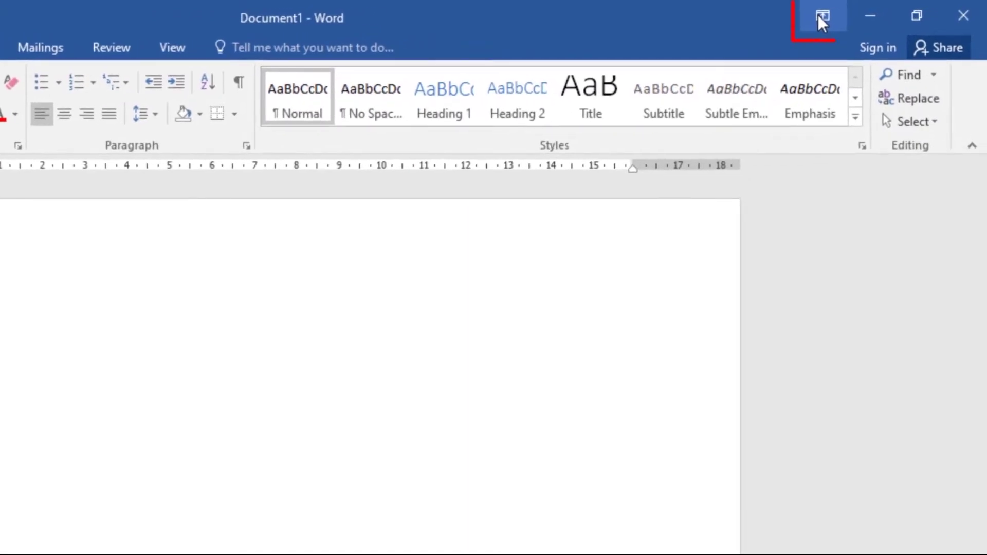
left_click(820, 15)
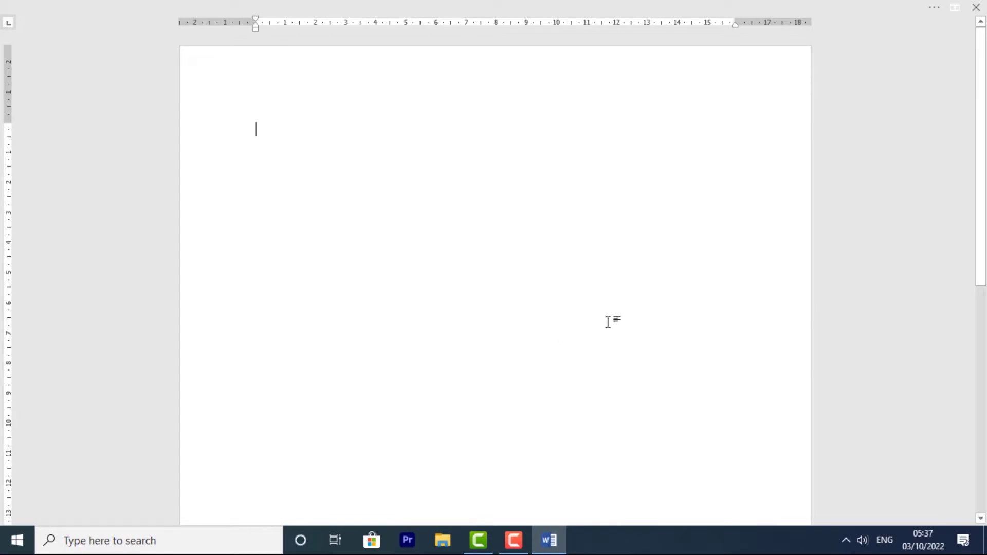
mouse_move(899, 4)
left_click(933, 8)
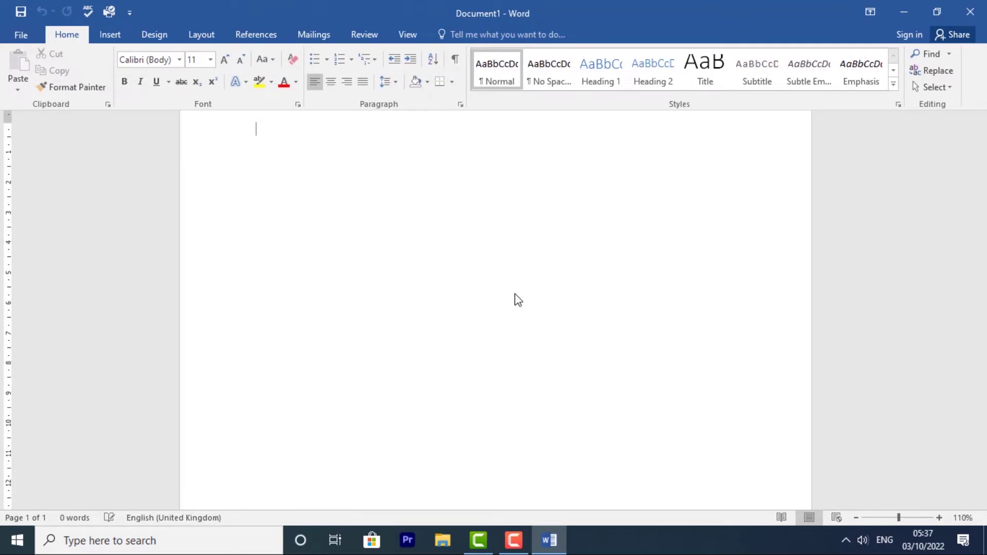
left_click(869, 11)
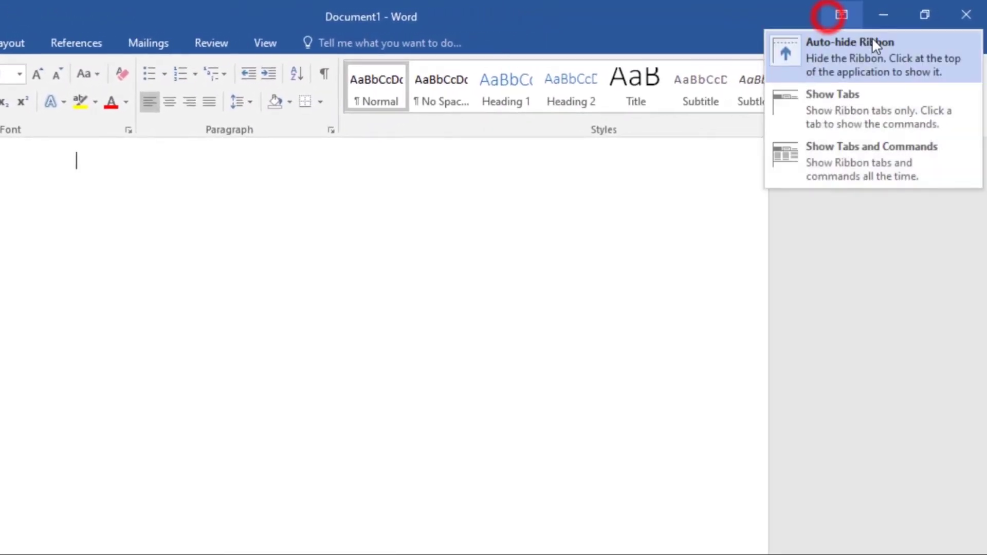
left_click(841, 122)
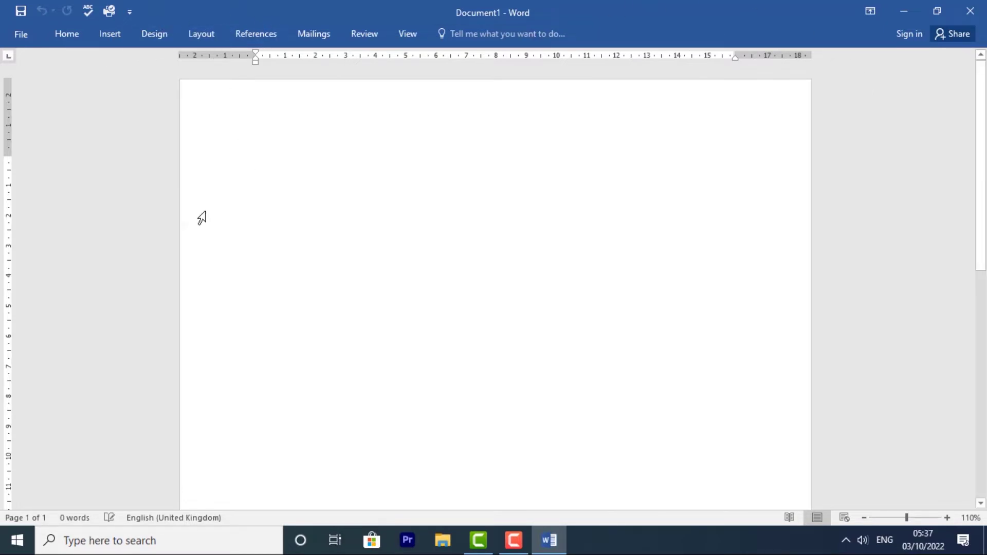
left_click(75, 40)
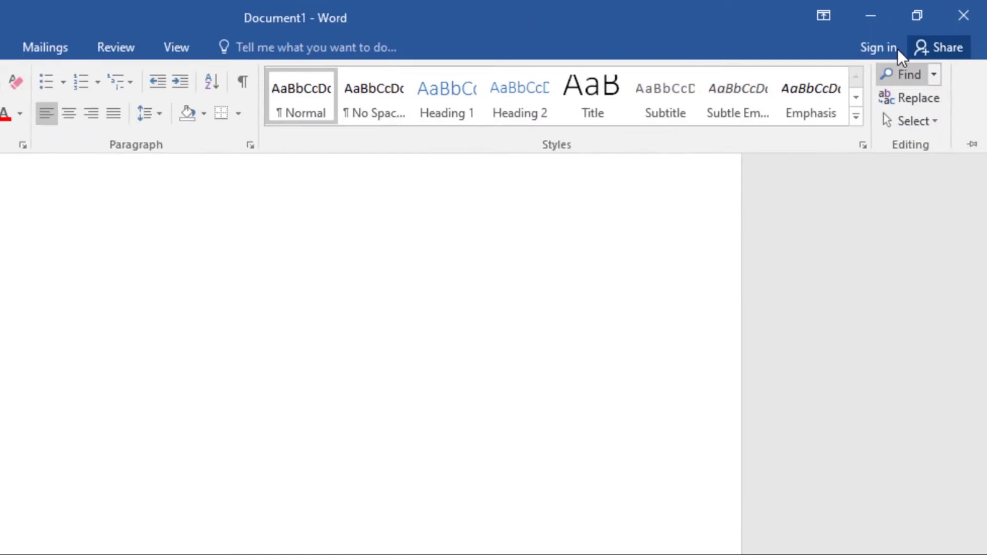
left_click(824, 15)
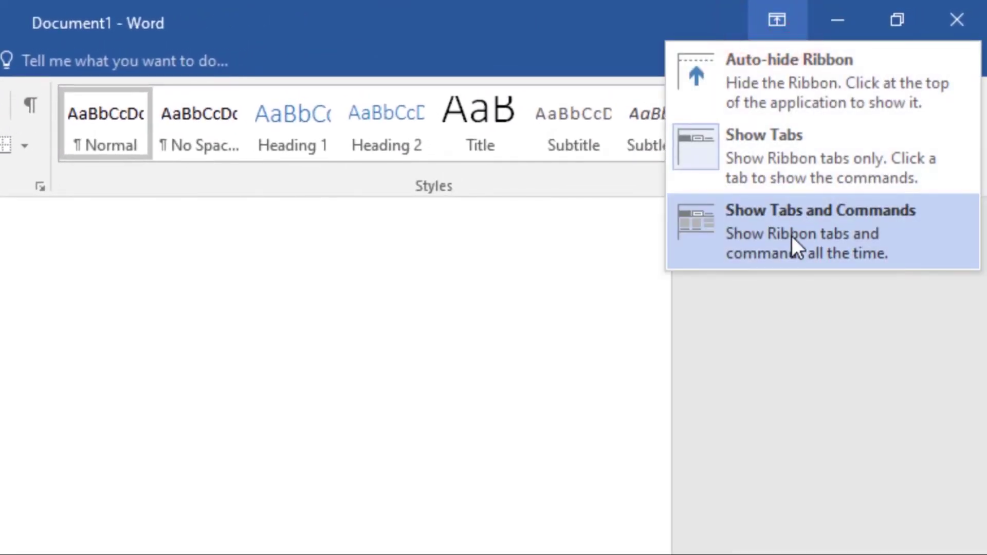
left_click(791, 236)
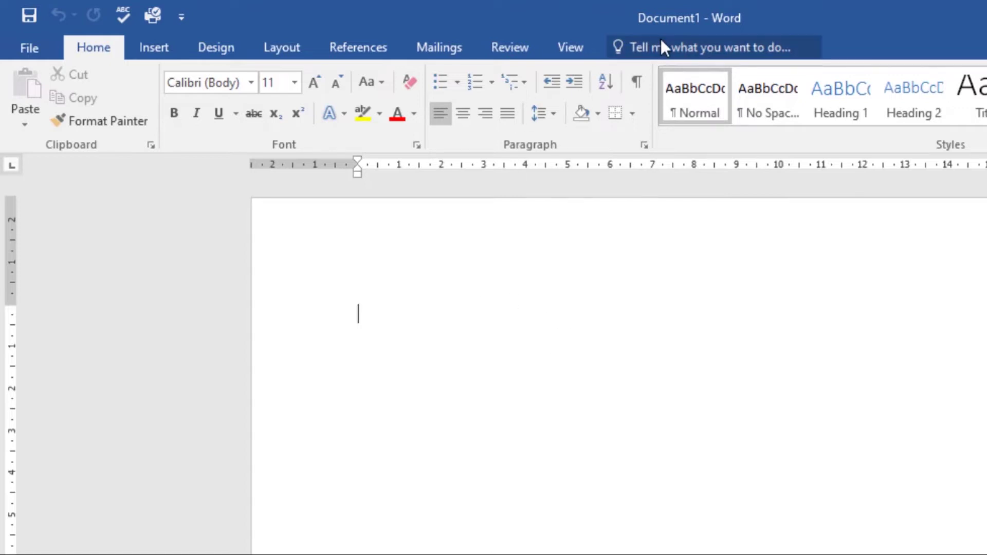
left_click(671, 49)
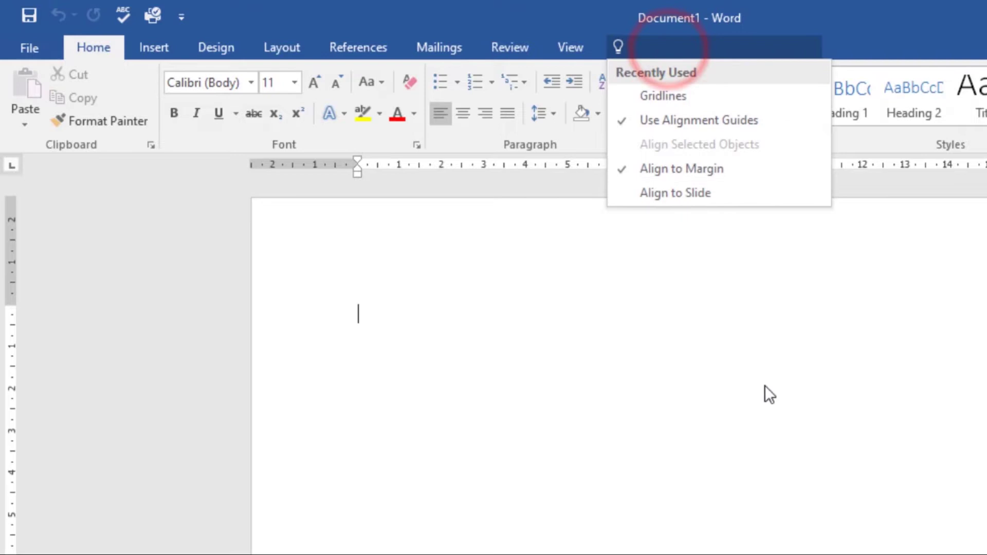
type("align")
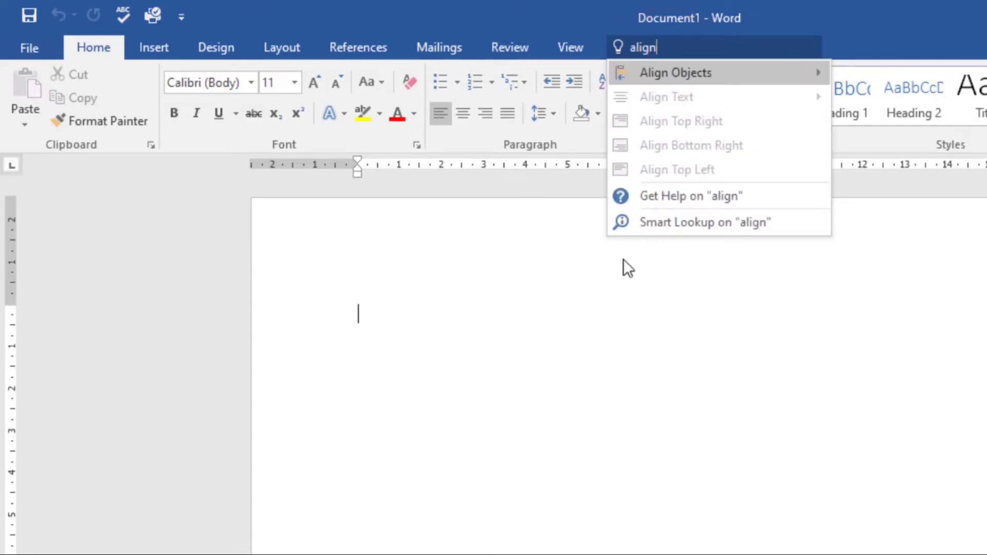
mouse_move(704, 71)
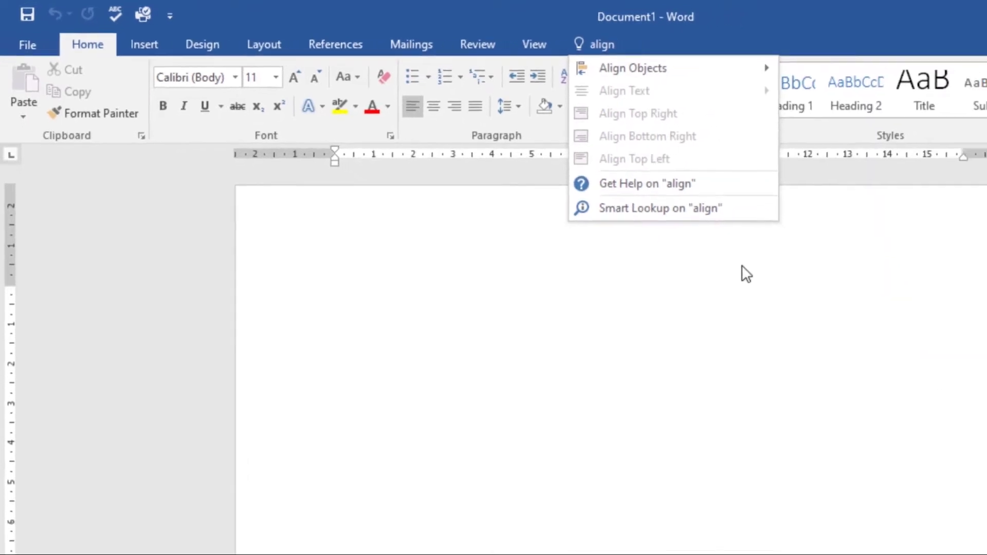
left_click(746, 272)
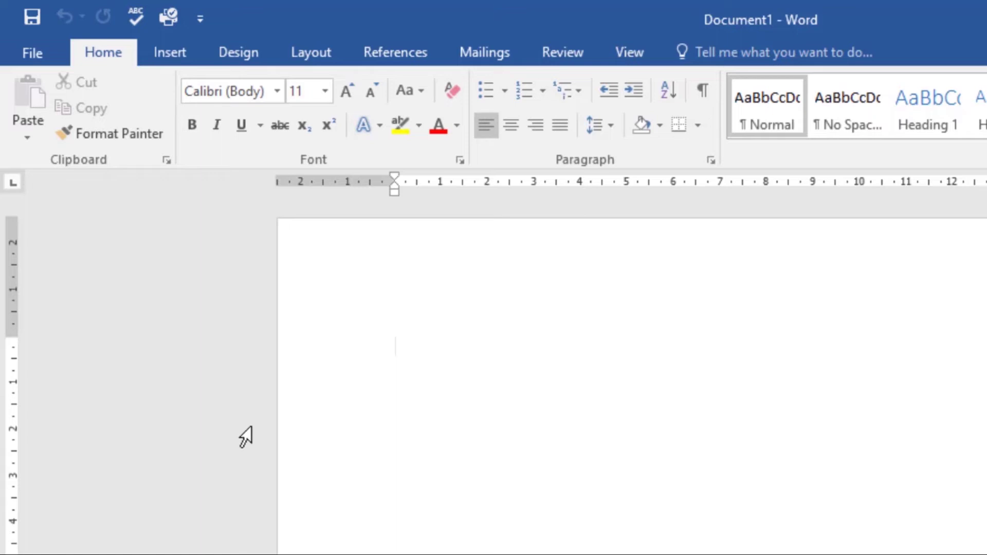
- Add Draw Table to the Quick Access Toolbar through its customize dropdown
left_click(200, 19)
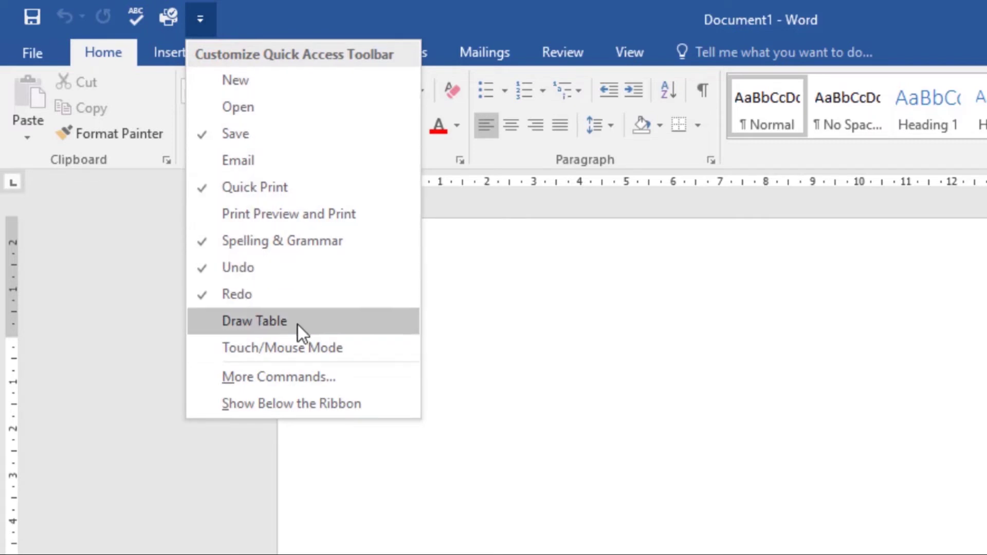
left_click(212, 320)
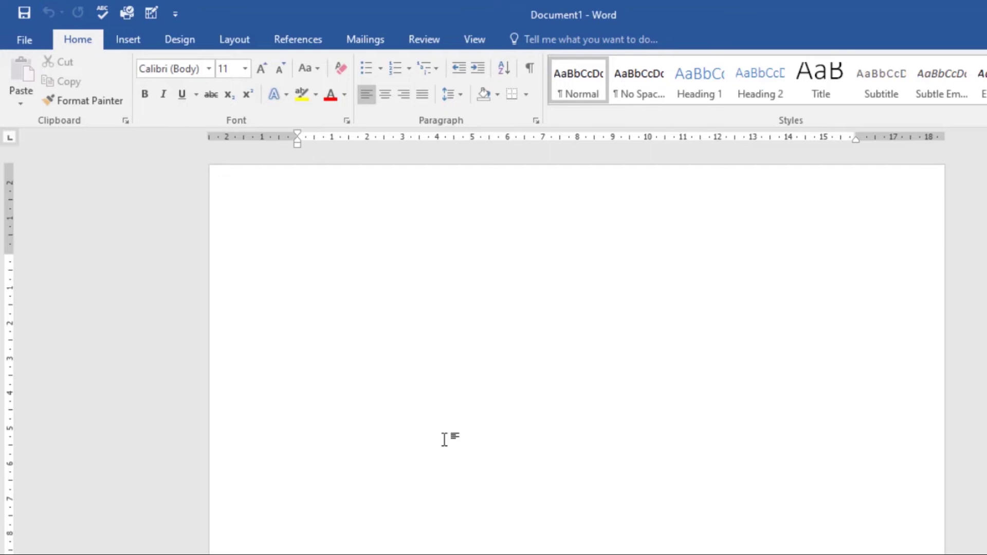
- On the View tab, turn the Ruler off and then back on
left_click(471, 37)
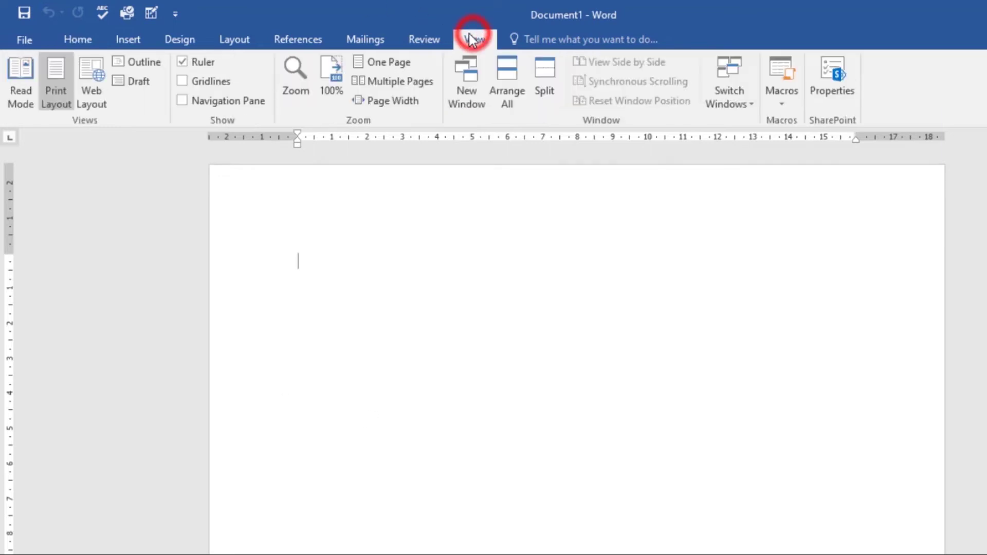
left_click(182, 62)
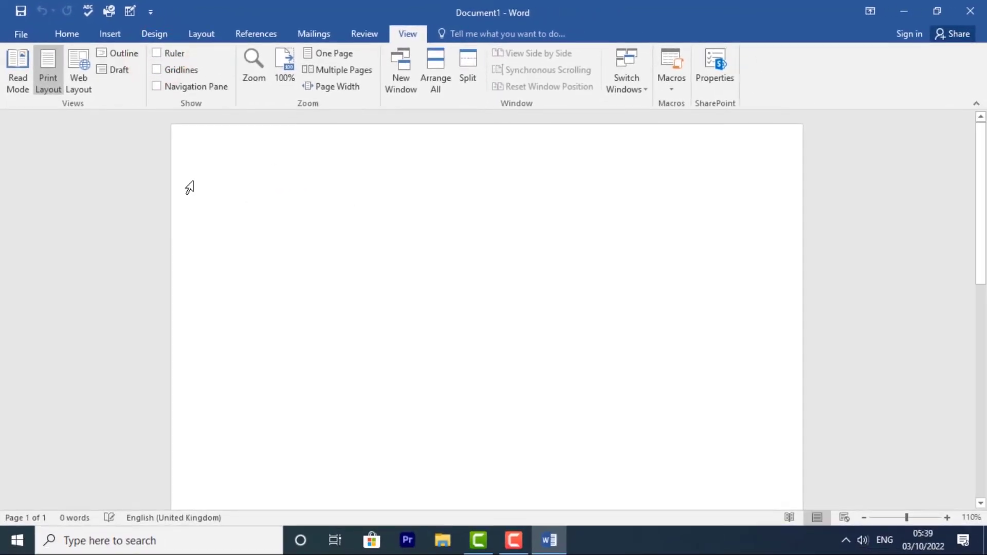
left_click(157, 55)
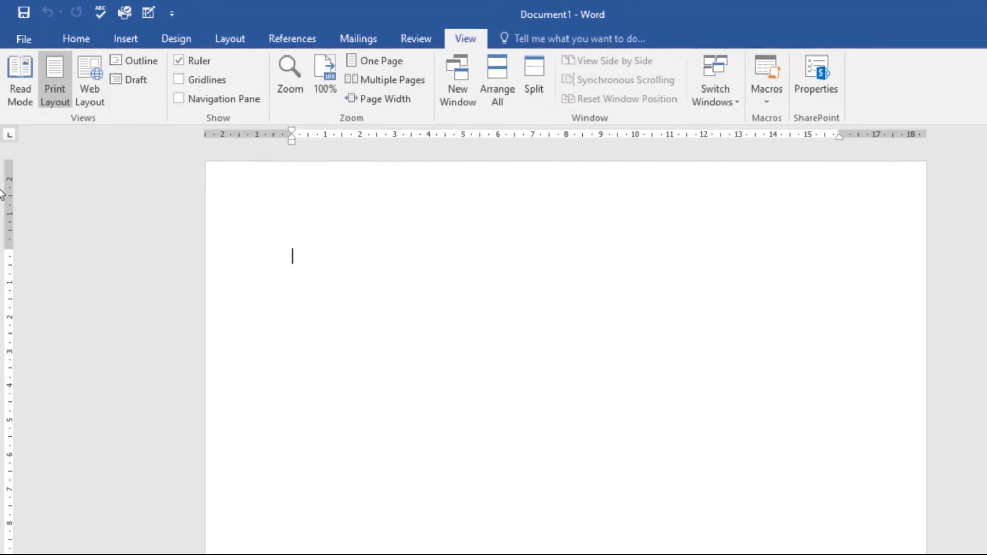
left_click(24, 38)
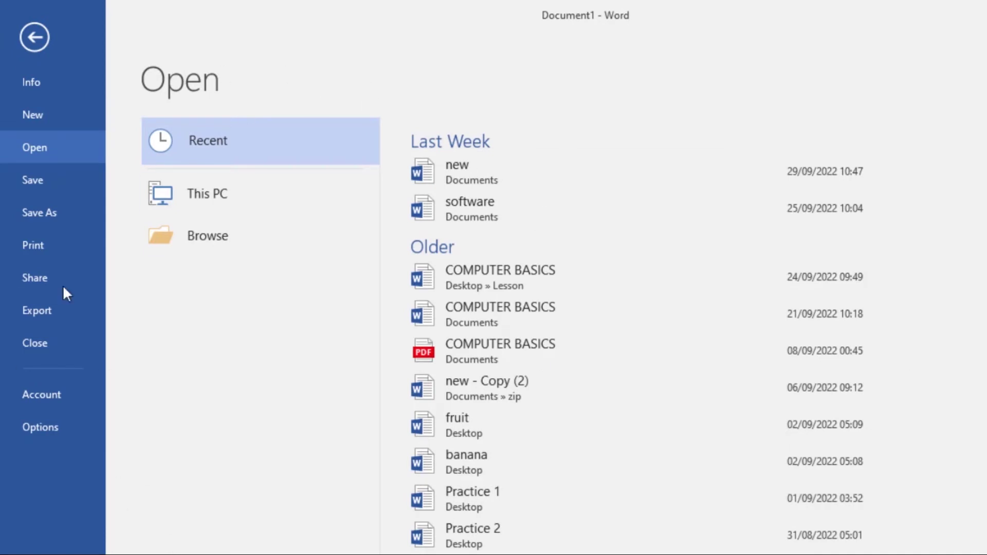
left_click(35, 125)
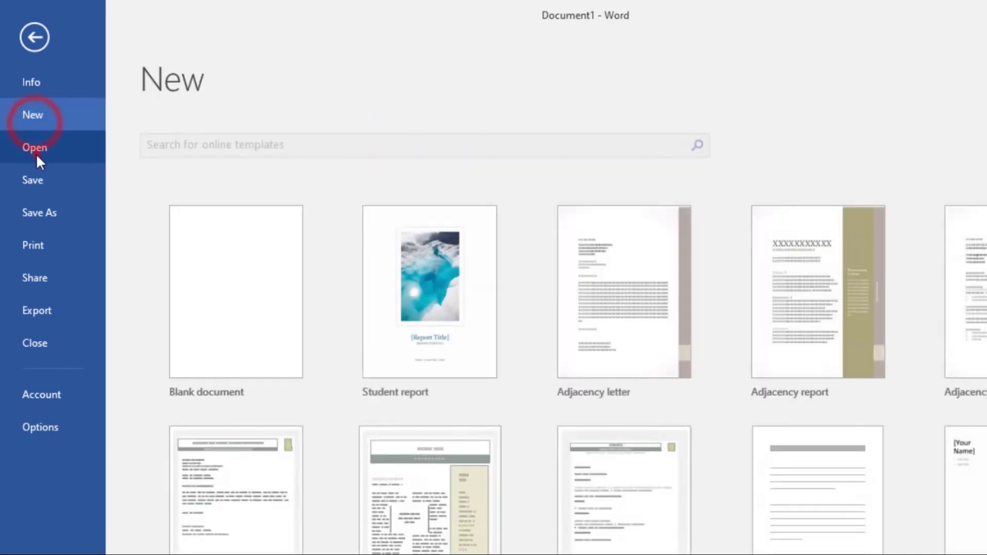
left_click(35, 150)
left_click(32, 186)
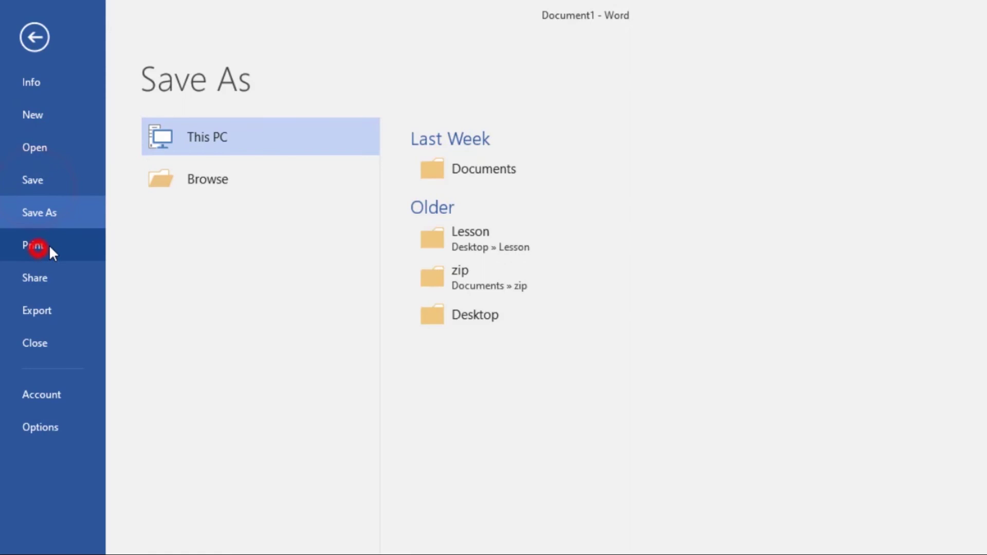
left_click(34, 246)
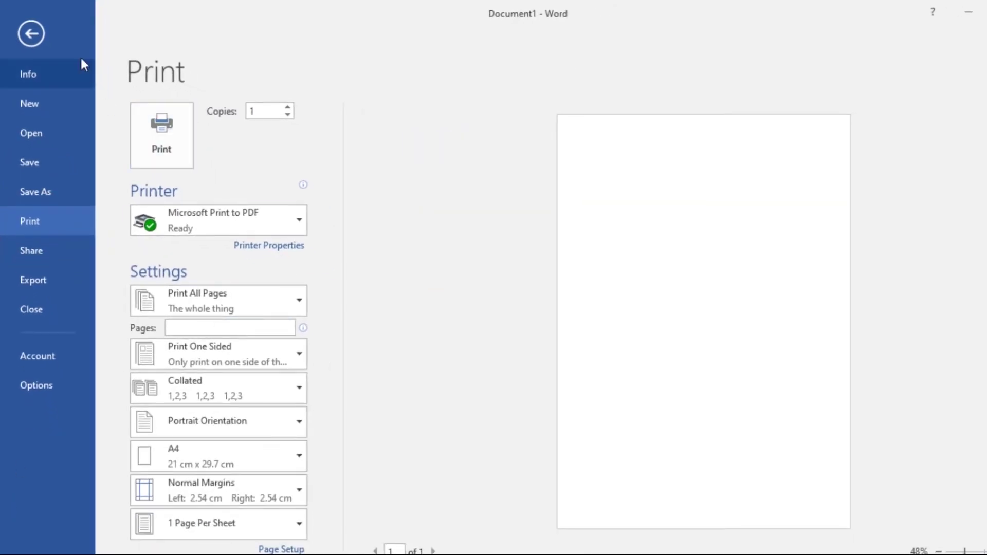
left_click(32, 34)
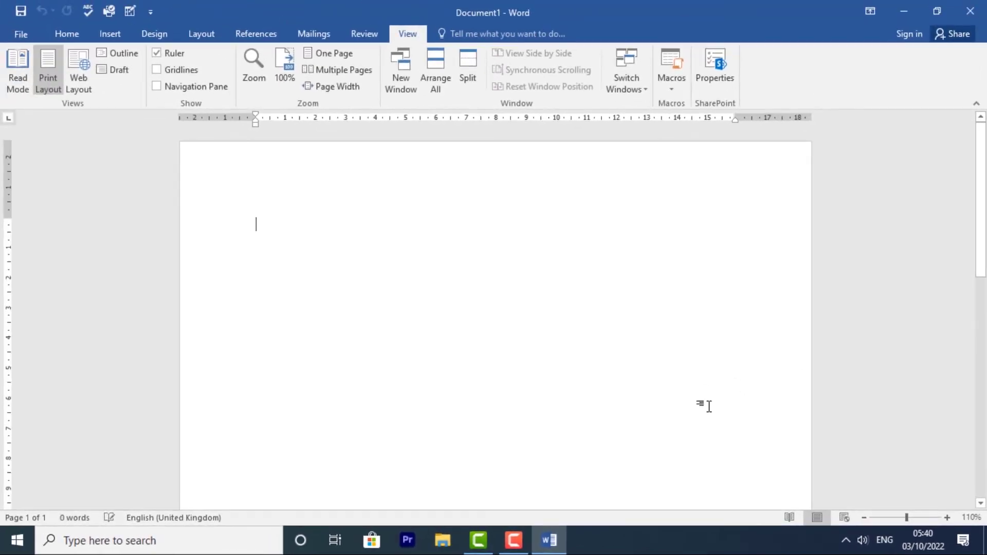
left_click(789, 516)
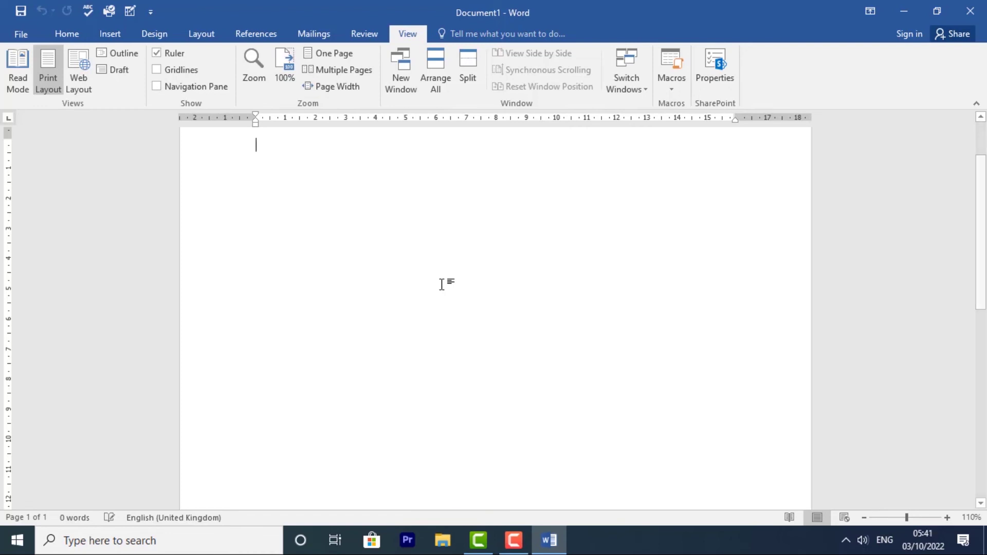
left_click(841, 517)
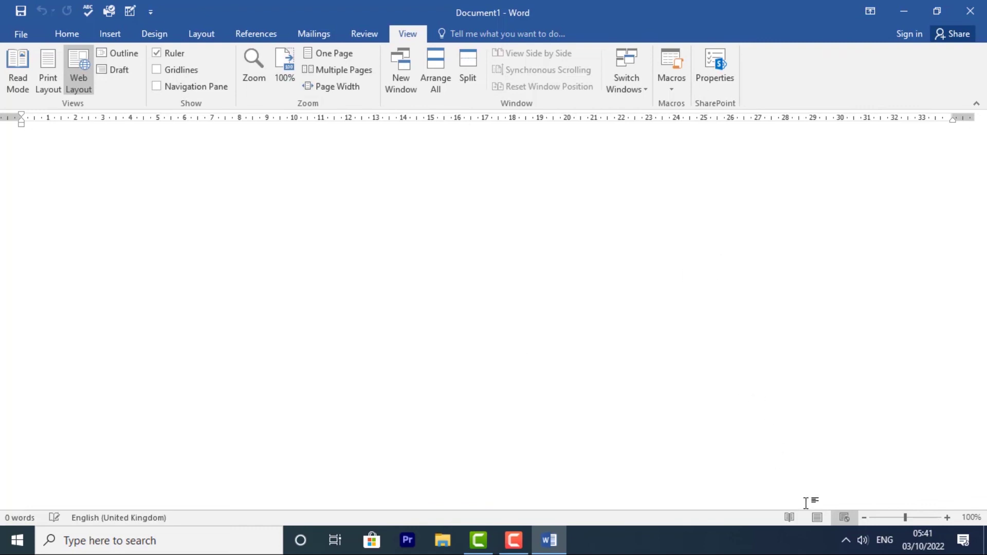
left_click(817, 517)
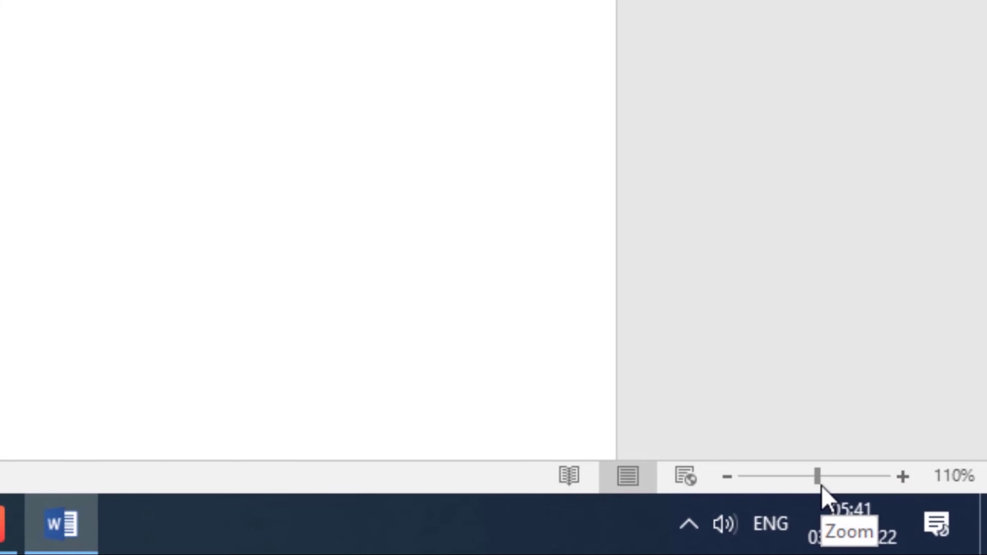
- Zoom to 45% and back with the slider, then step out four times and back in to 100%
left_click_drag(818, 477, 769, 481)
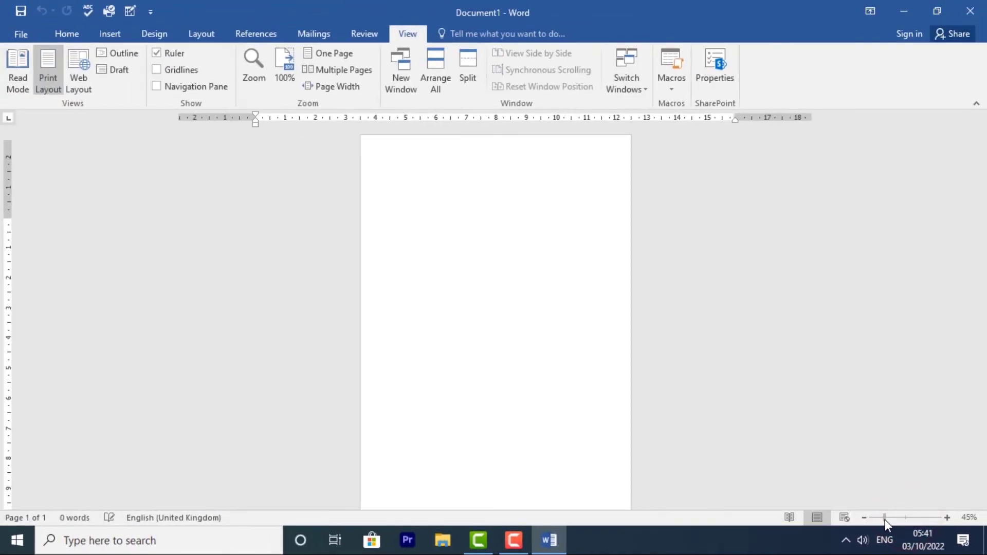
left_click_drag(884, 520, 908, 525)
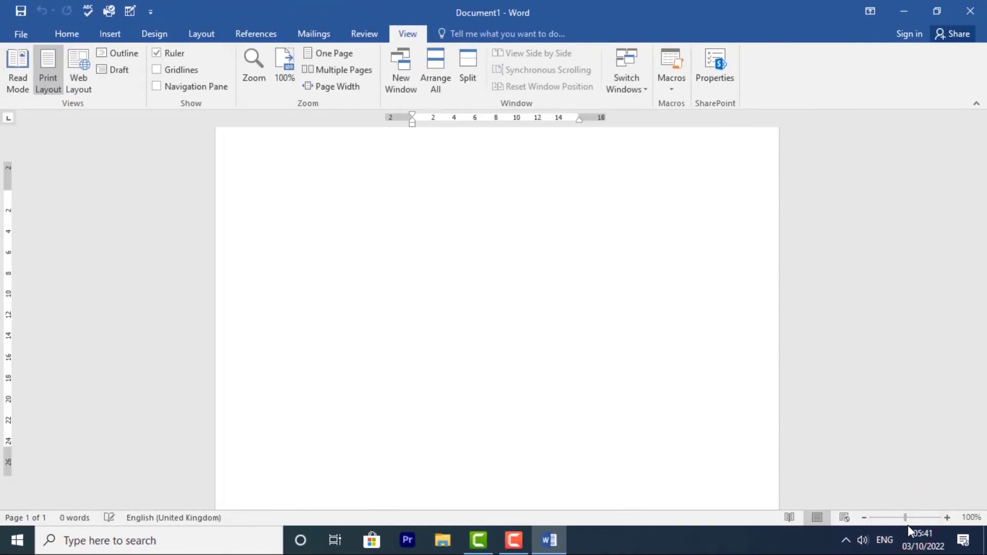
left_click(864, 518)
left_click(864, 518)
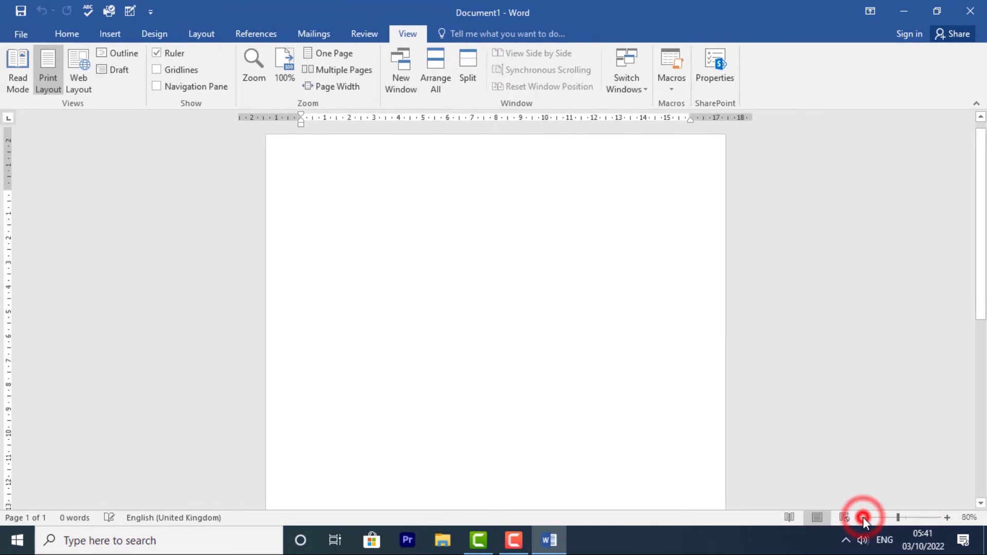
left_click(864, 518)
left_click(864, 518)
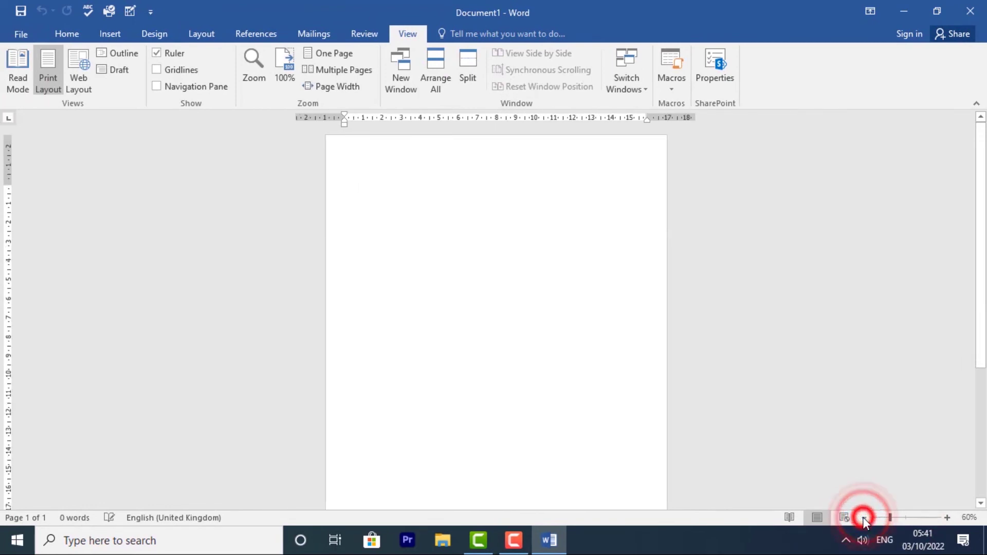
left_click(949, 517)
left_click(949, 518)
left_click(949, 517)
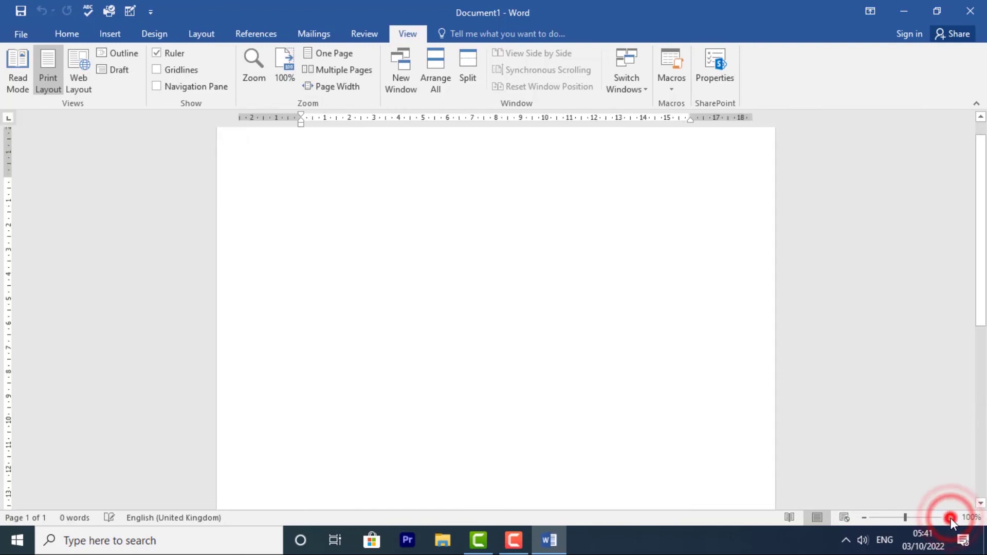